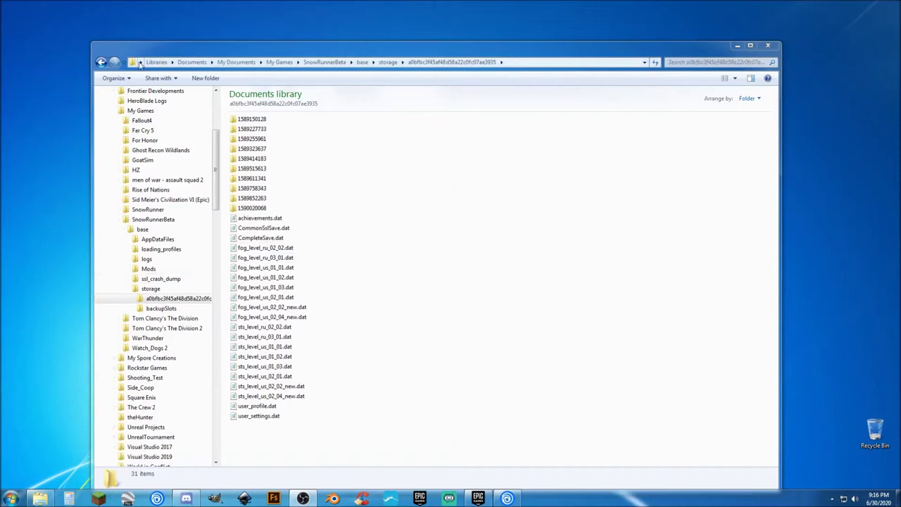
Maximize the Explorer window showing the SnowRunnerBeta save profile folder.
double_click(225, 52)
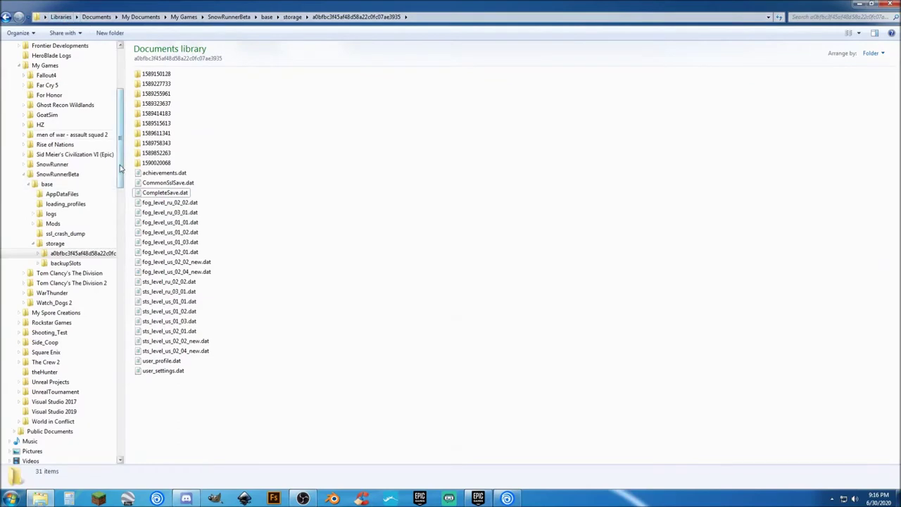
Scroll the folder tree up and go to the storage folder.
scroll(121, 144, "up", 4)
scroll(124, 144, "up", 1)
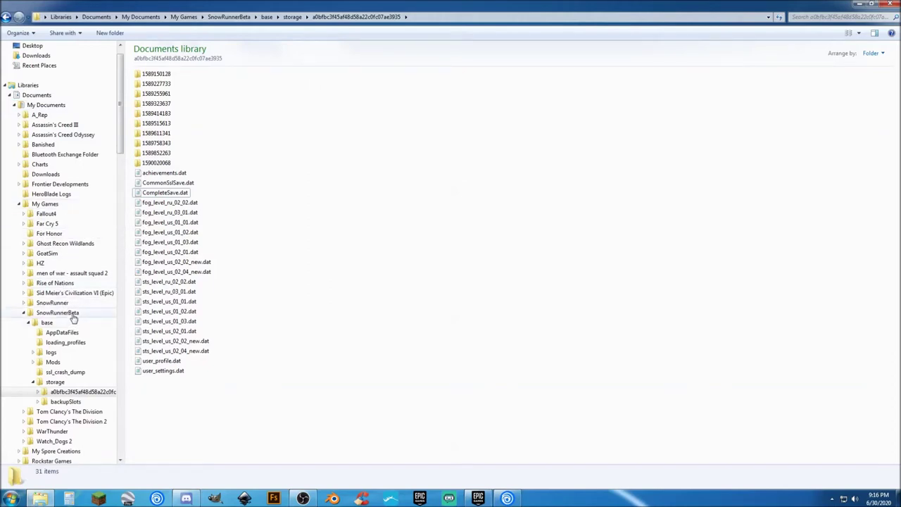
left_click(55, 381)
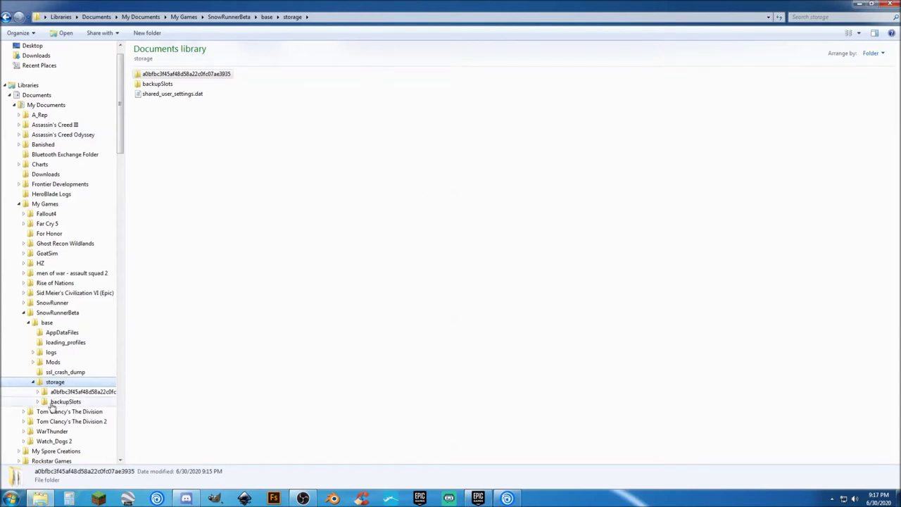
Dismiss the stray taskbar menu and enter the save profile folder inside storage.
right_click(11, 498)
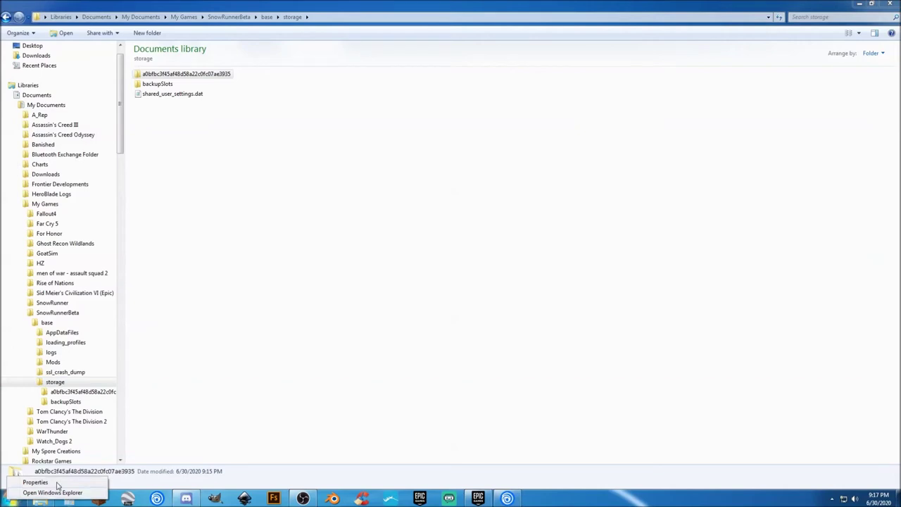
left_click(347, 336)
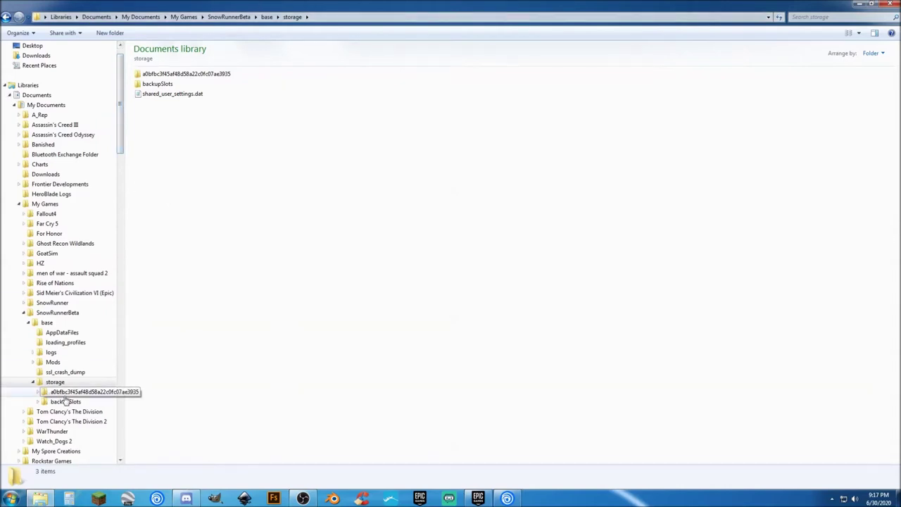
mouse_move(209, 79)
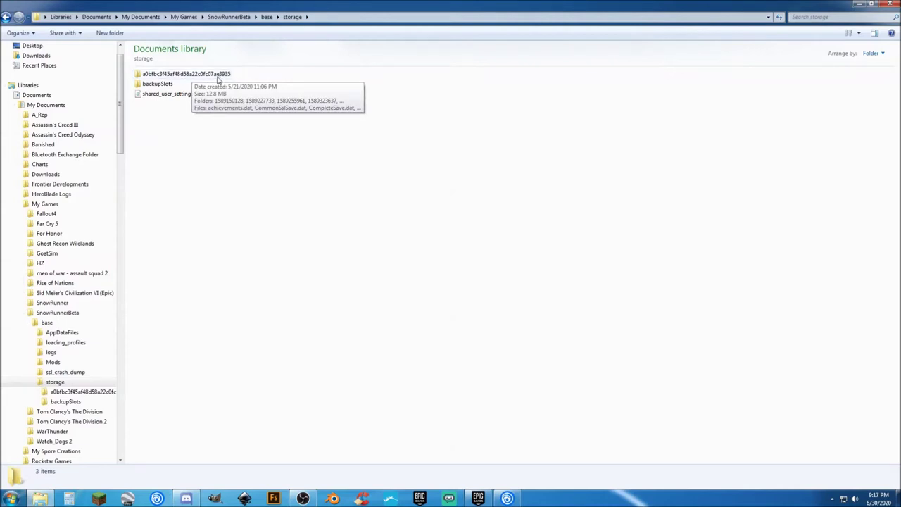
double_click(219, 75)
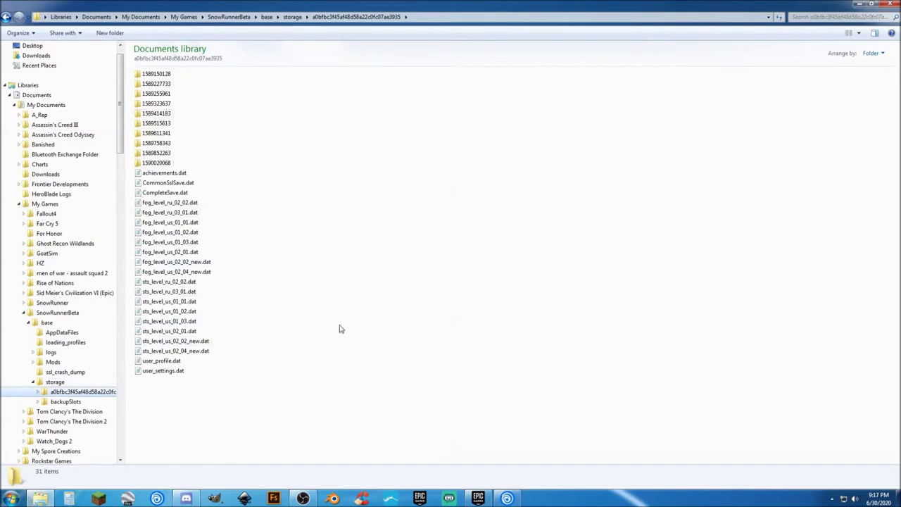
Duplicate CompleteSave.dat as 'CompleteSave - Copy.dat' in the same folder.
left_click(162, 195)
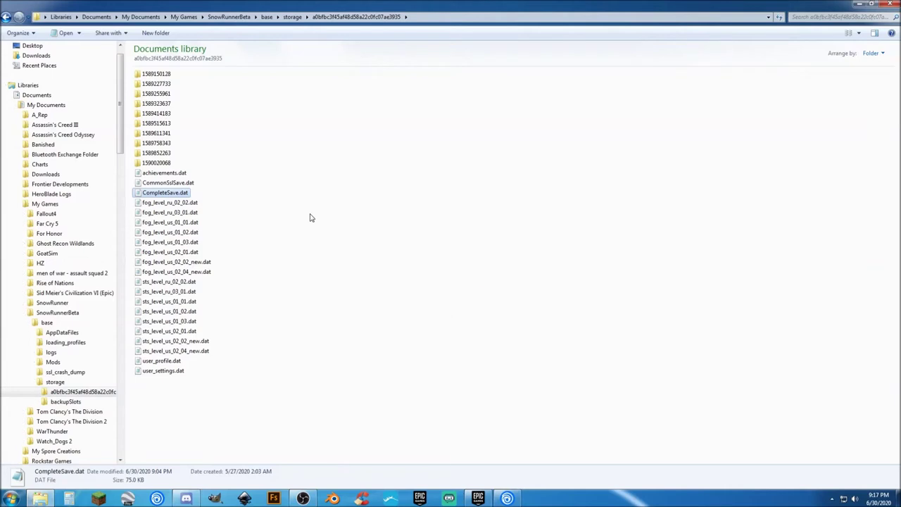
left_click_drag(181, 197, 301, 209)
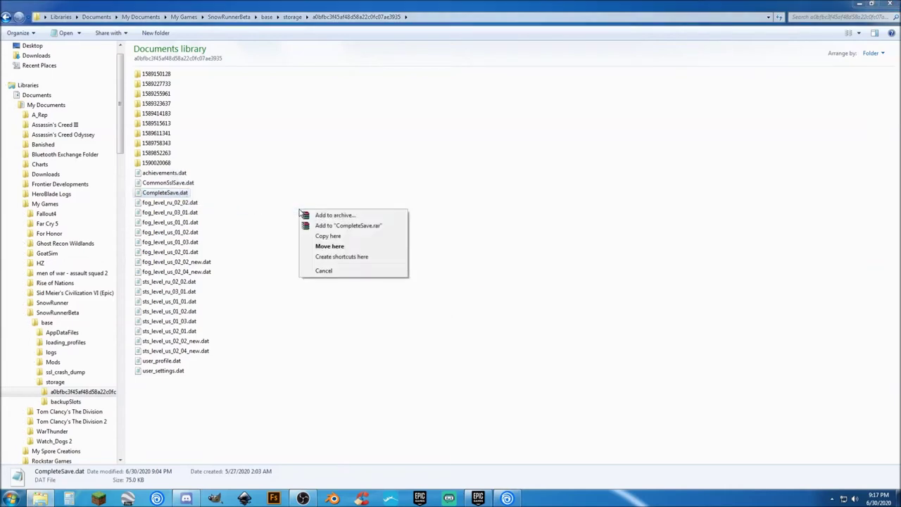
left_click(342, 237)
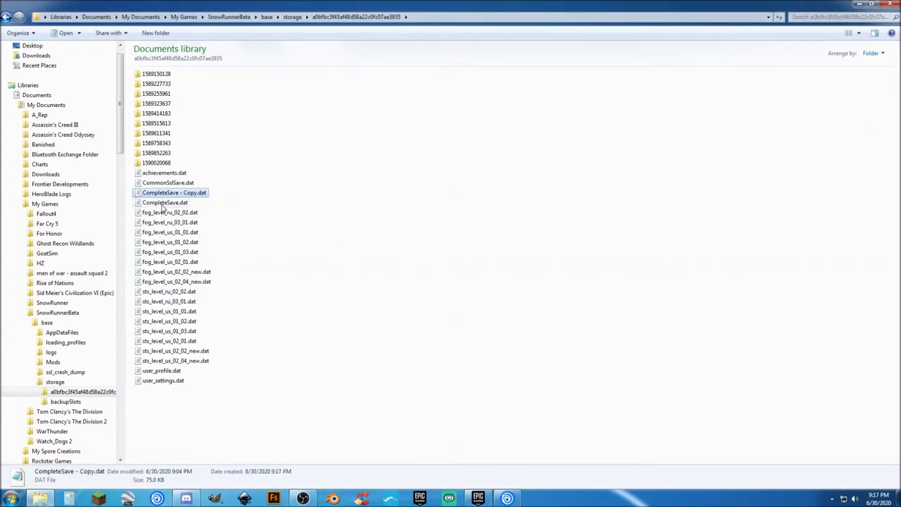
left_click(271, 202)
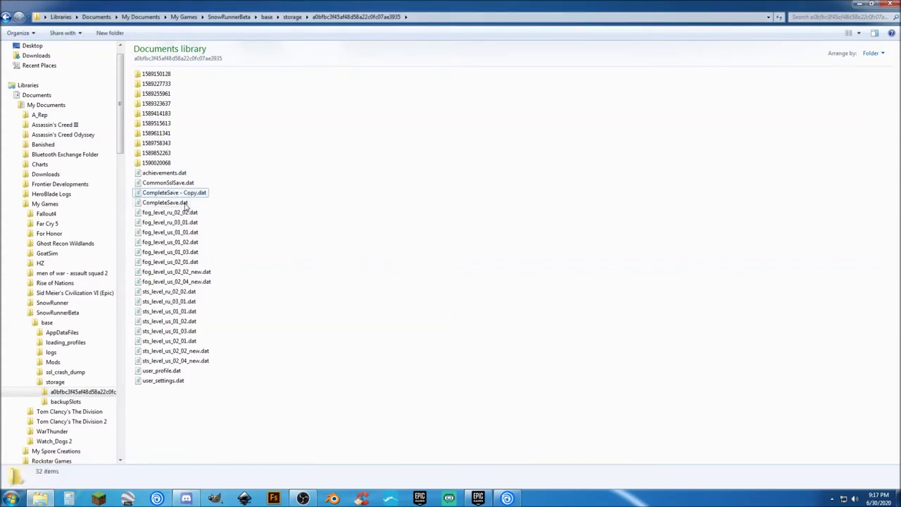
Open CompleteSave.dat in Notepad and search for 'experience'.
double_click(184, 202)
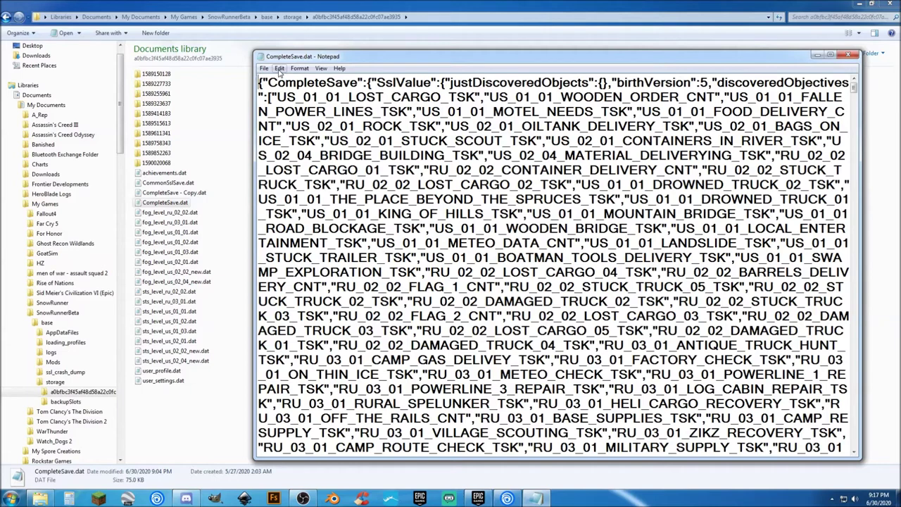
left_click(280, 69)
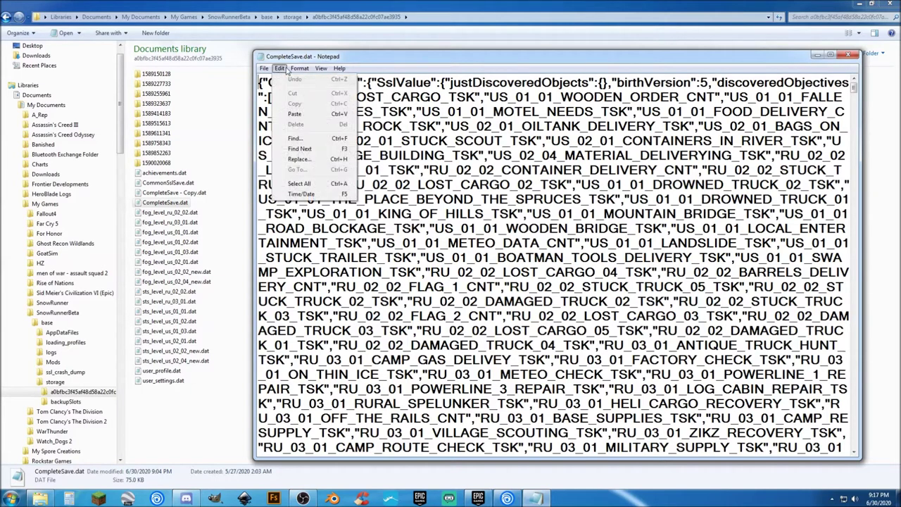
left_click(296, 139)
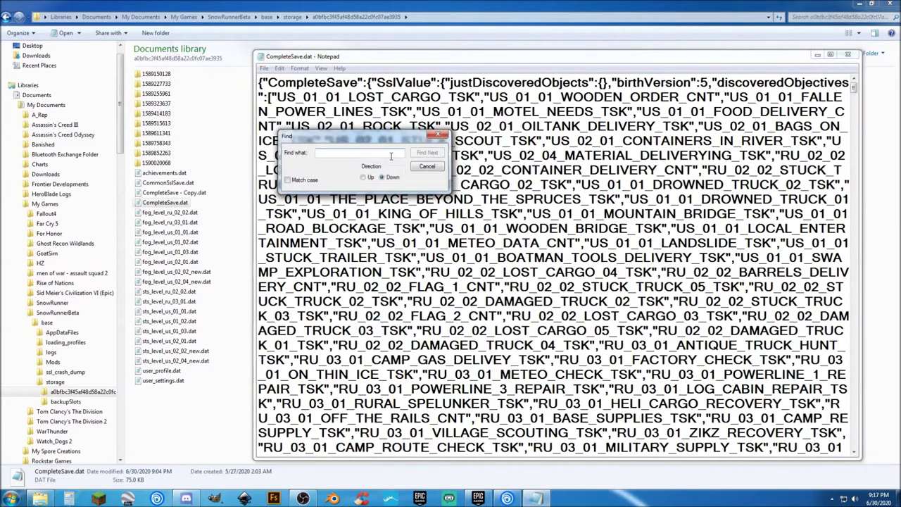
type("experience")
key("Return")
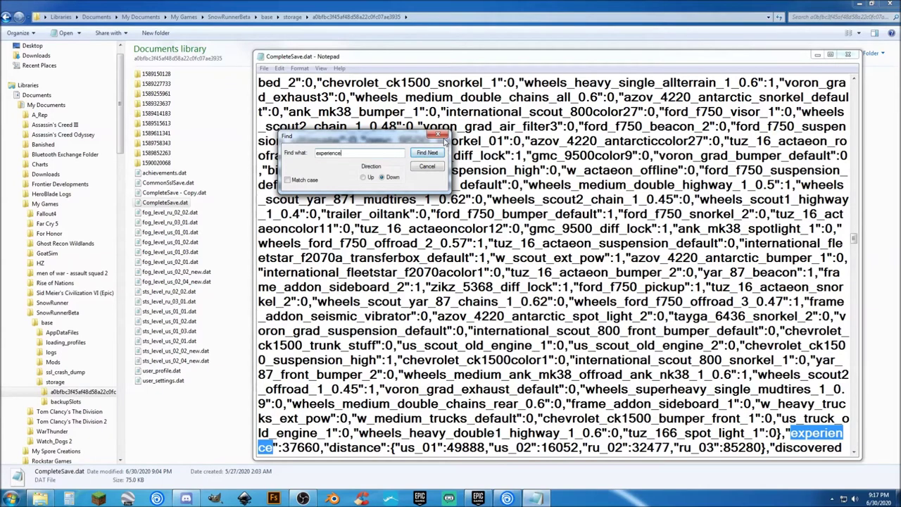
Select the experience value 37660 in the save data.
left_click(439, 135)
scroll(730, 324, "down", 2)
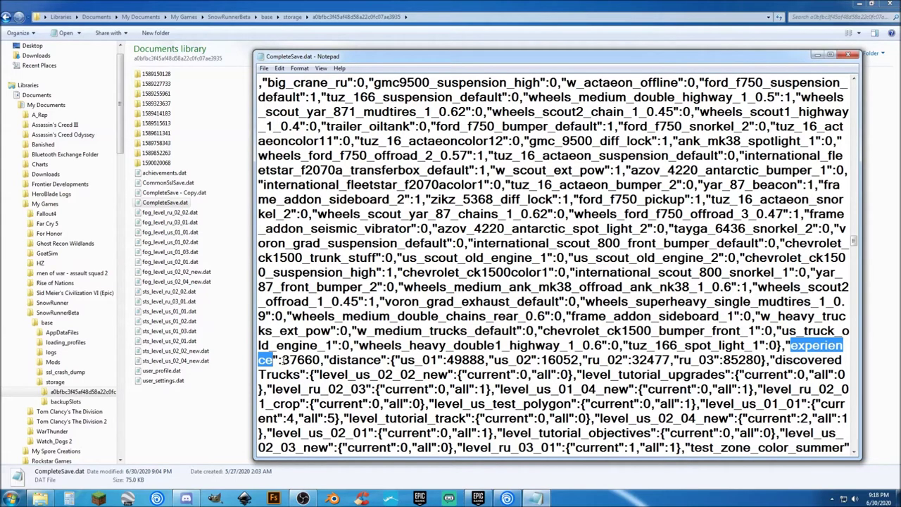
left_click_drag(281, 359, 322, 360)
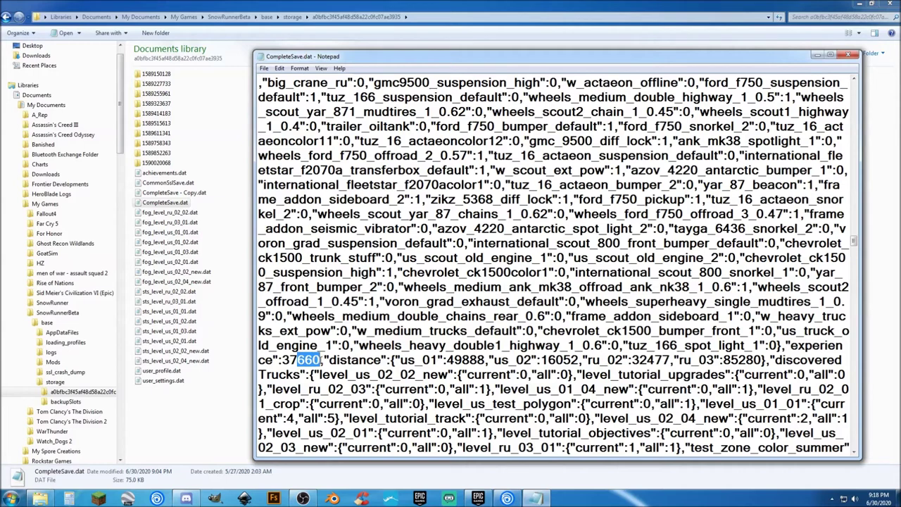
left_click(321, 360)
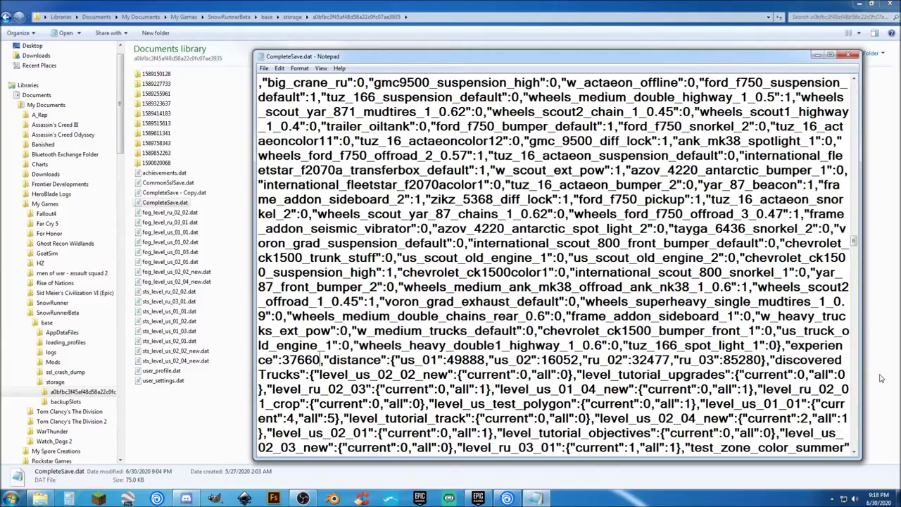
left_click_drag(856, 244, 866, 88)
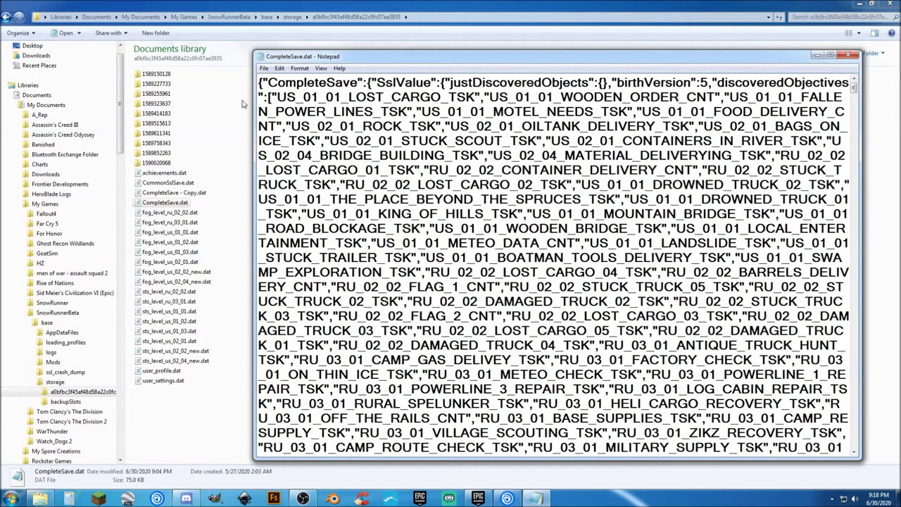
left_click(280, 68)
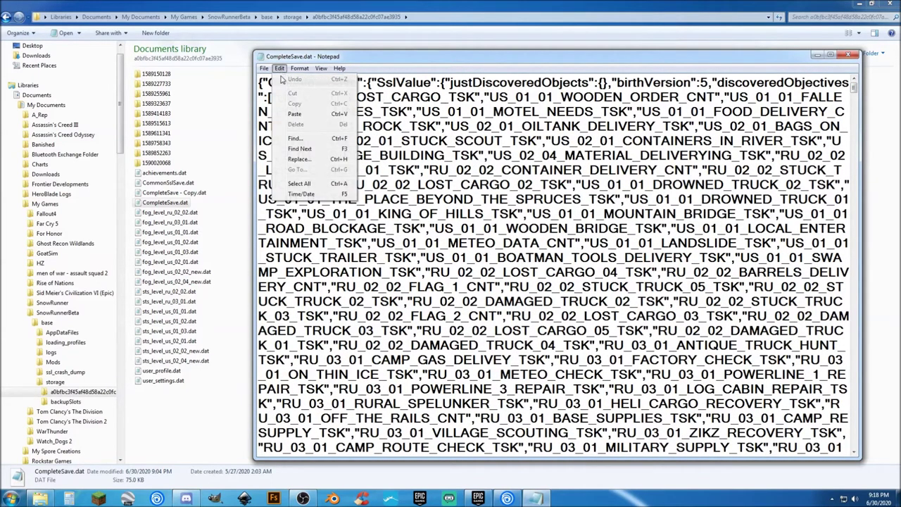
left_click(391, 97)
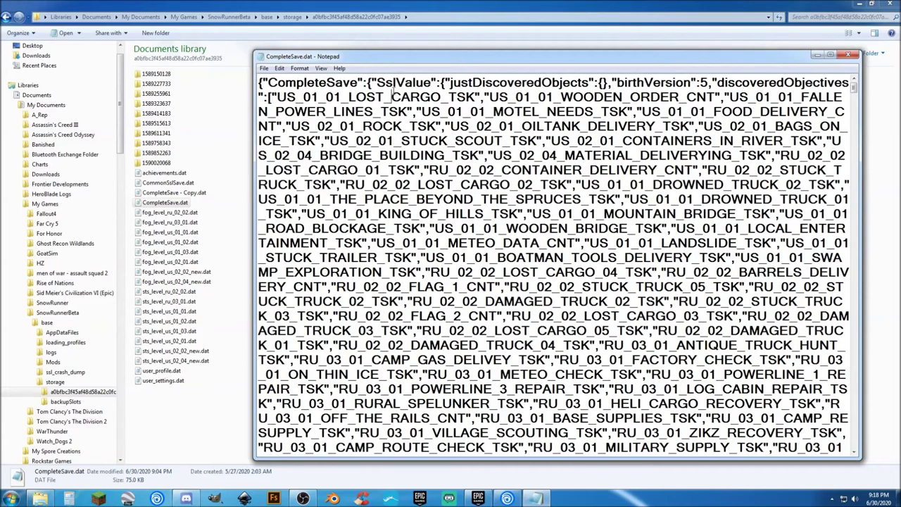
left_click(280, 68)
left_click(301, 140)
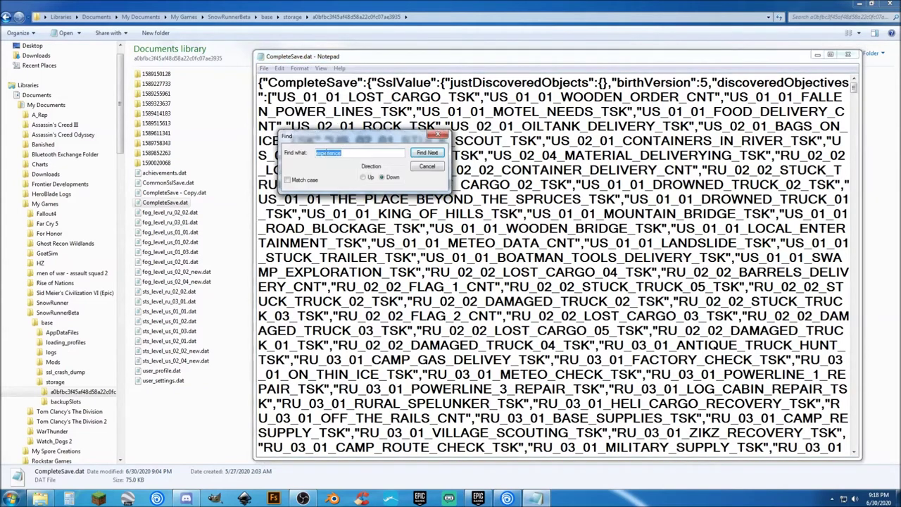
left_click(424, 154)
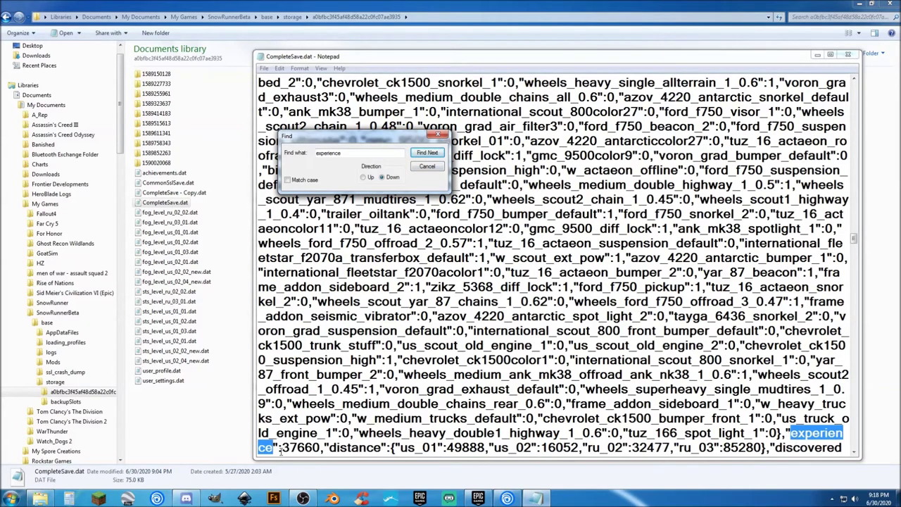
left_click_drag(282, 448, 321, 448)
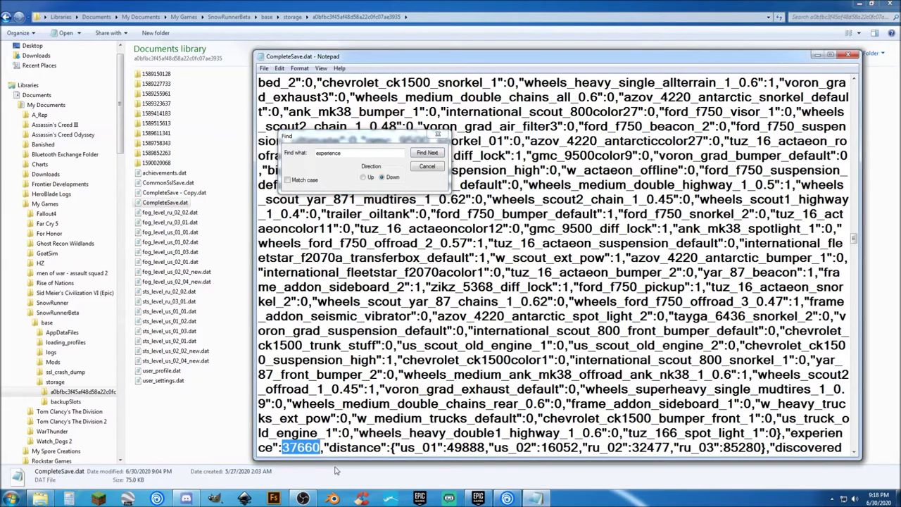
left_click(436, 133)
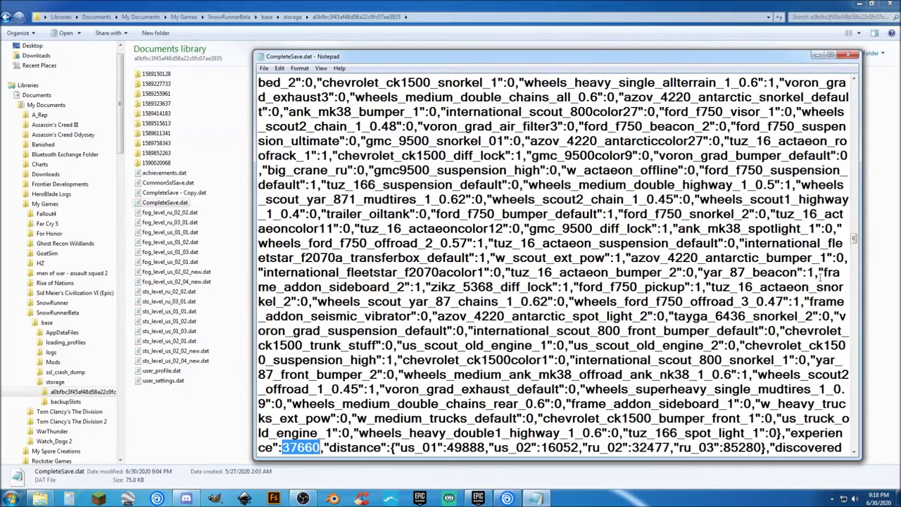
left_click_drag(857, 239, 852, 83)
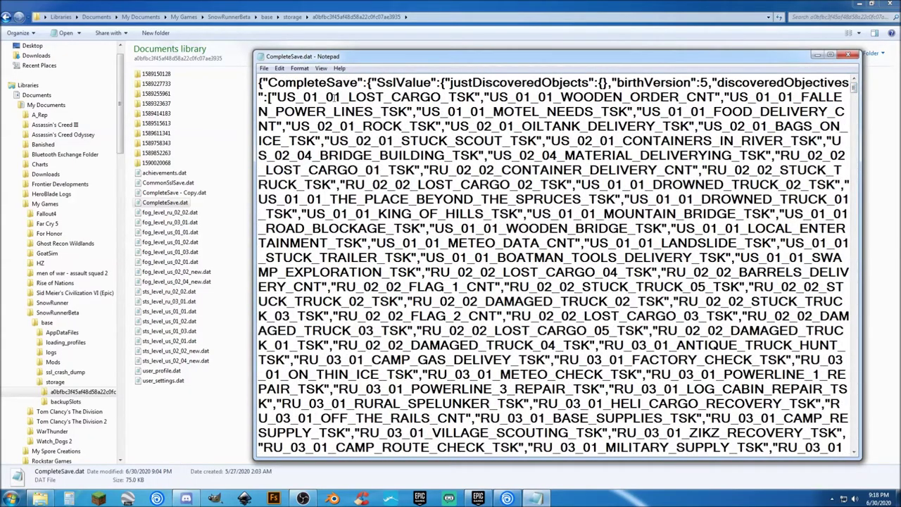
left_click(281, 69)
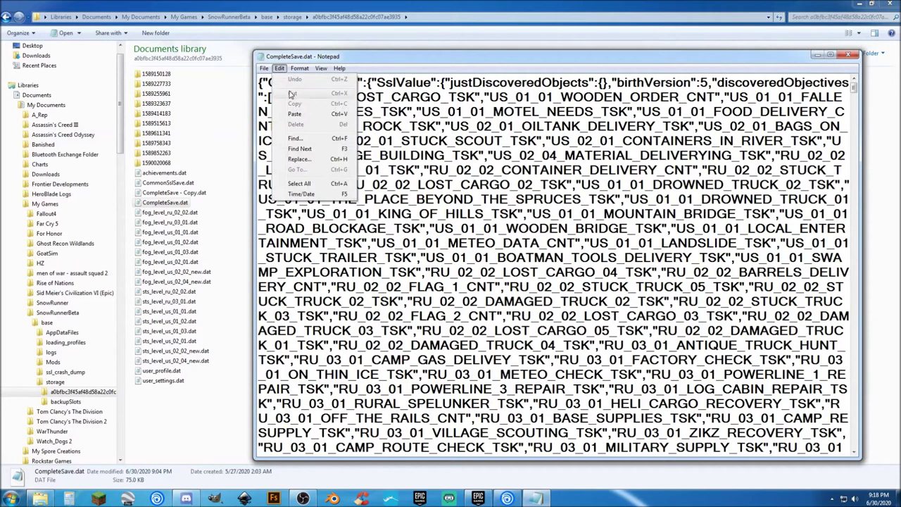
Search the save for 'rank' and select its value 20.
left_click(296, 138)
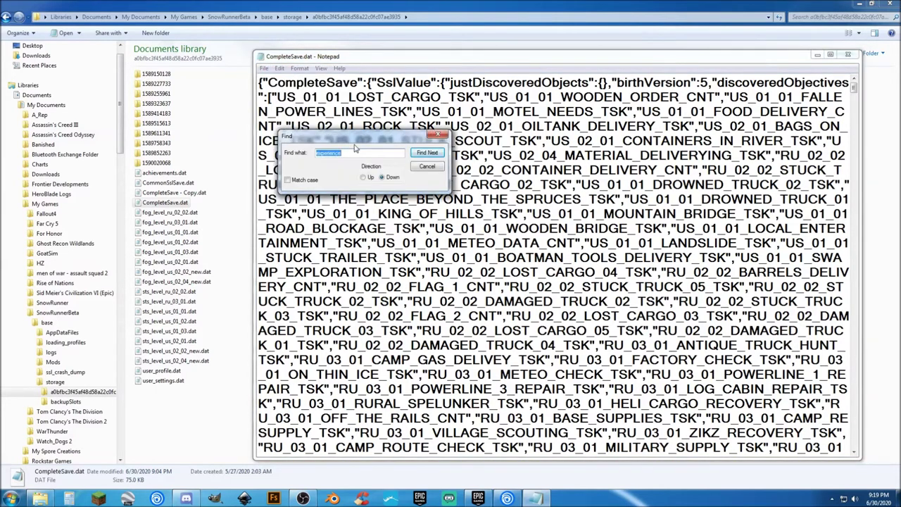
type("rank")
key("Return")
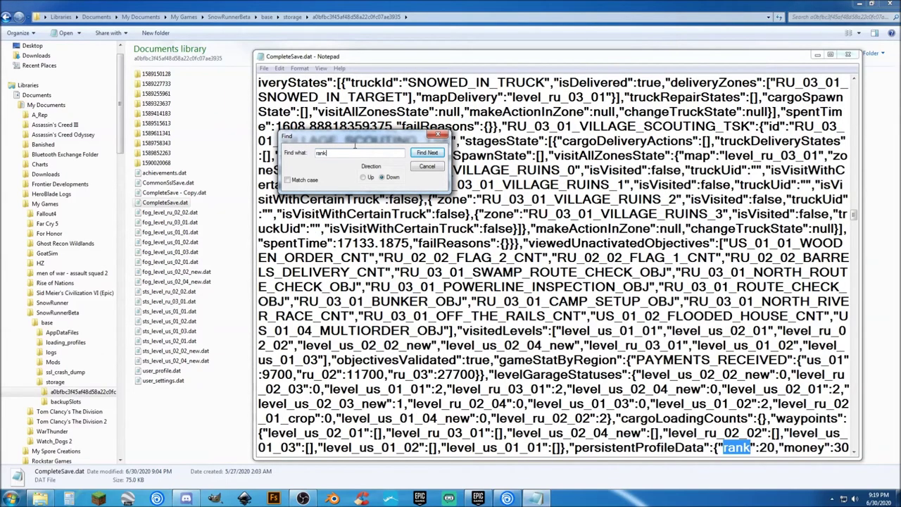
left_click(438, 134)
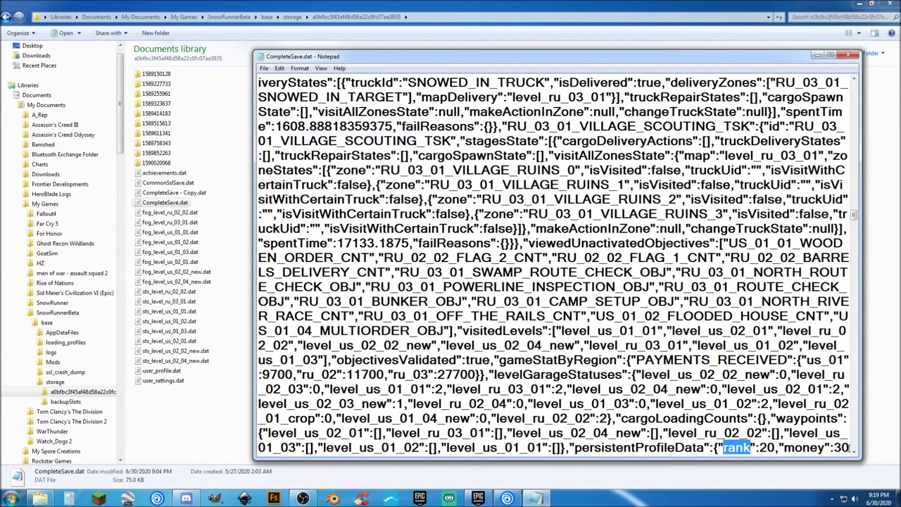
scroll(784, 408, "down", 2)
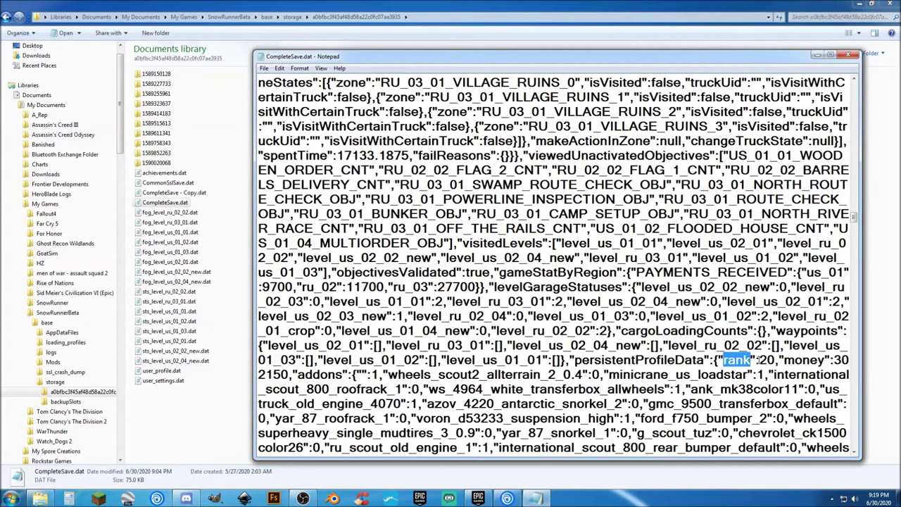
left_click_drag(759, 360, 774, 360)
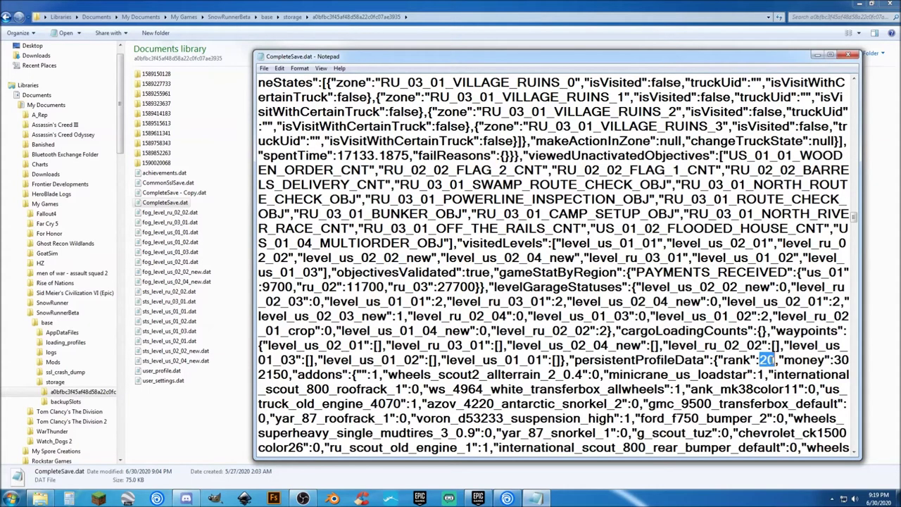
Widen the Notepad window and select the money value 302150.
left_click(775, 359)
left_click_drag(833, 359, 289, 375)
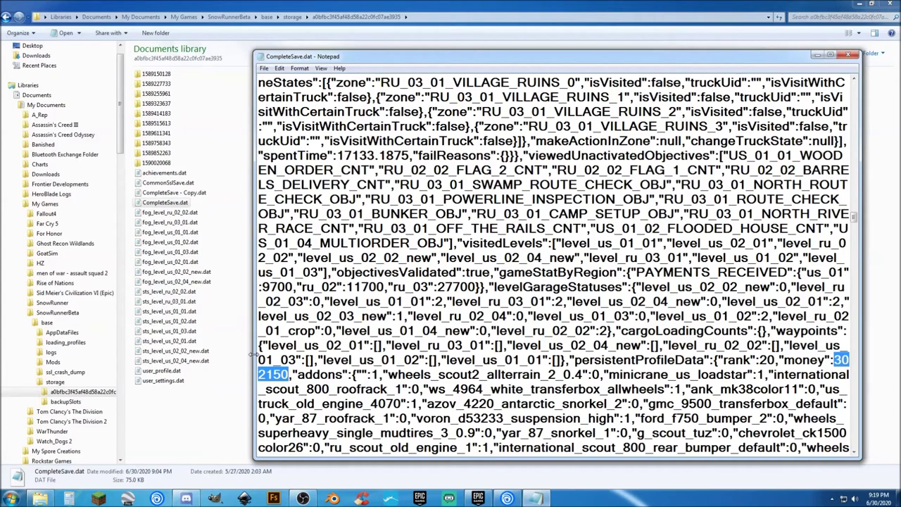
left_click_drag(253, 355, 225, 353)
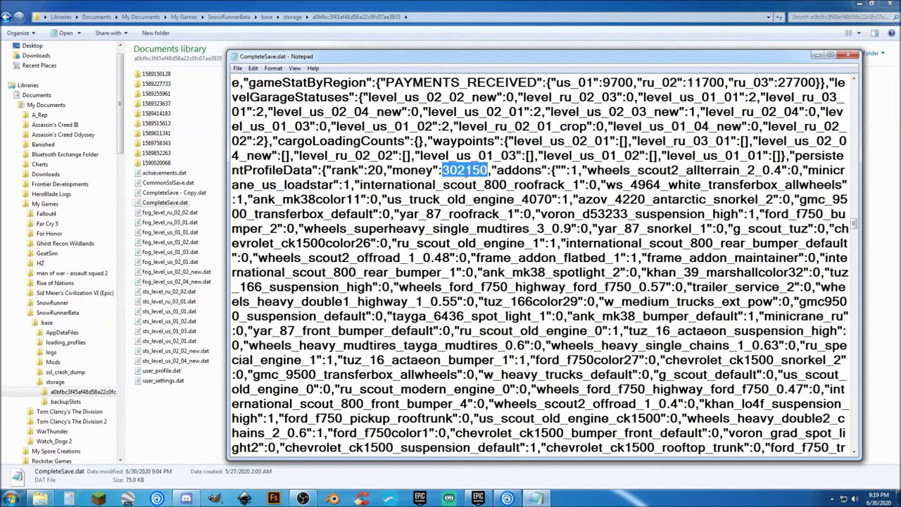
left_click(465, 170)
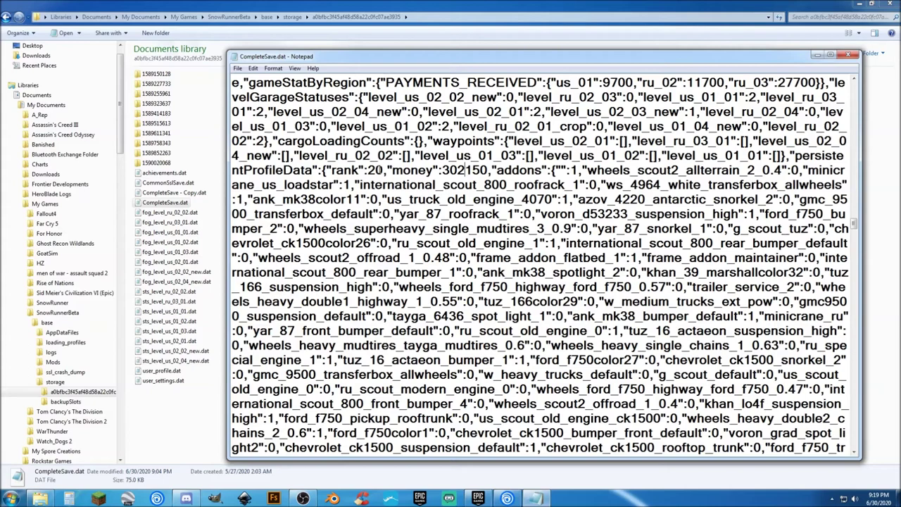
key("Left")
key("Left")
key("Left")
key("shift+Right")
key("shift+Right")
key("shift+Right")
key("shift+Right")
key("shift+Right")
key("shift+Right")
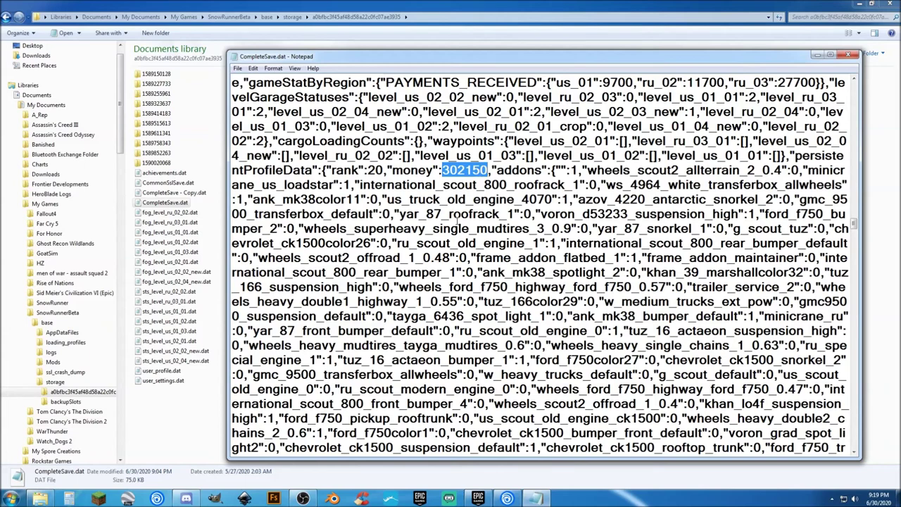
Save the edited CompleteSave.dat, close Notepad, and clear the Explorer selection.
left_click(237, 68)
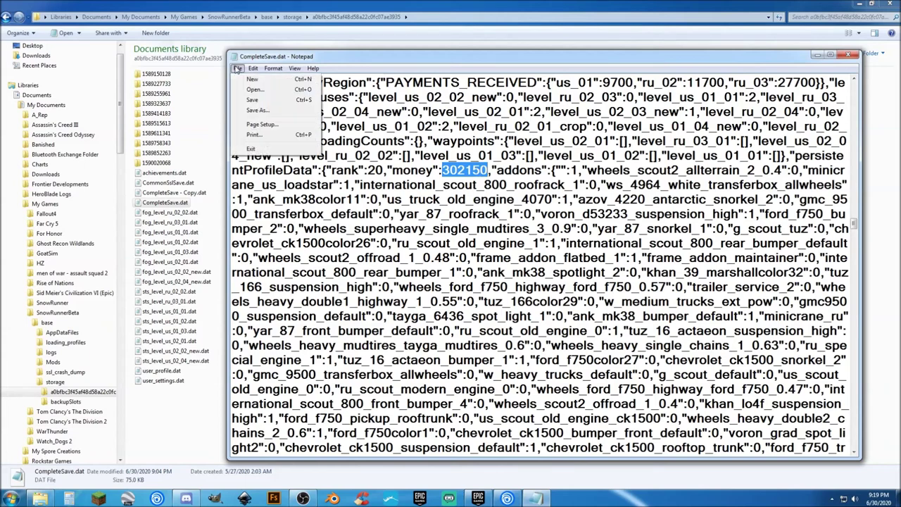
left_click(253, 99)
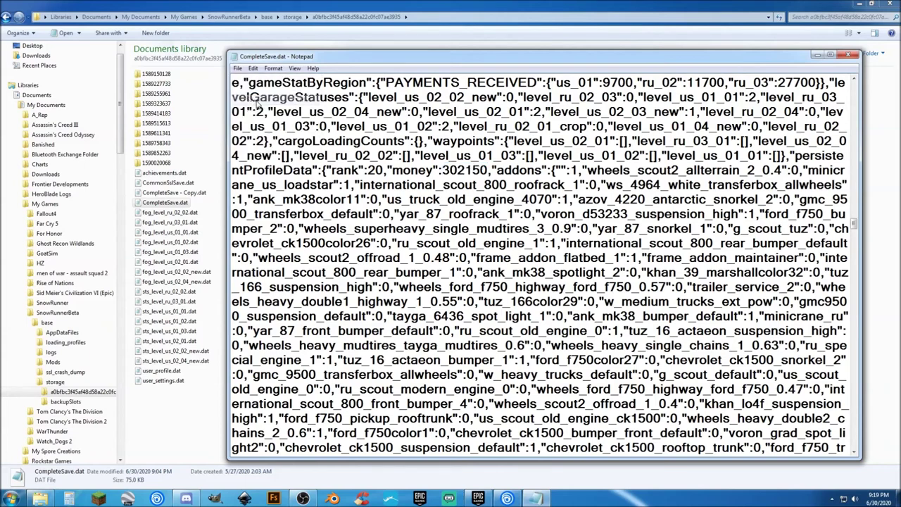
left_click(848, 56)
left_click(559, 282)
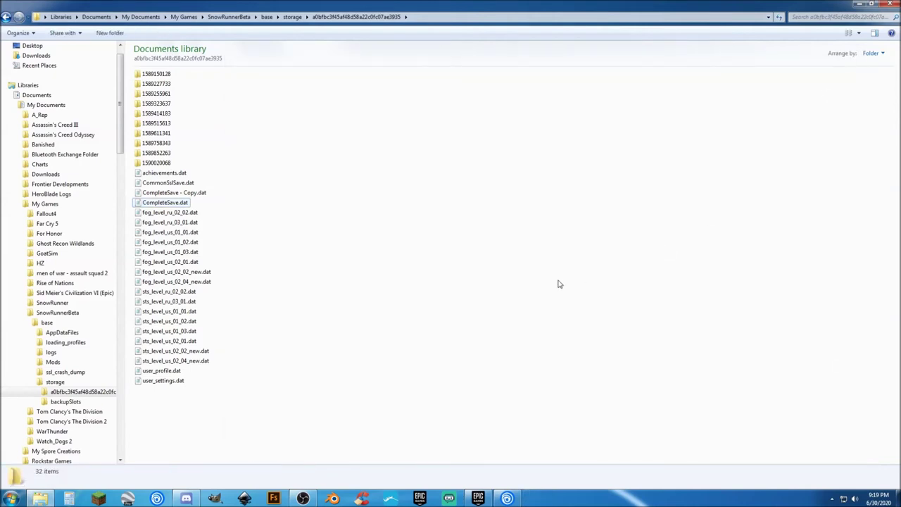